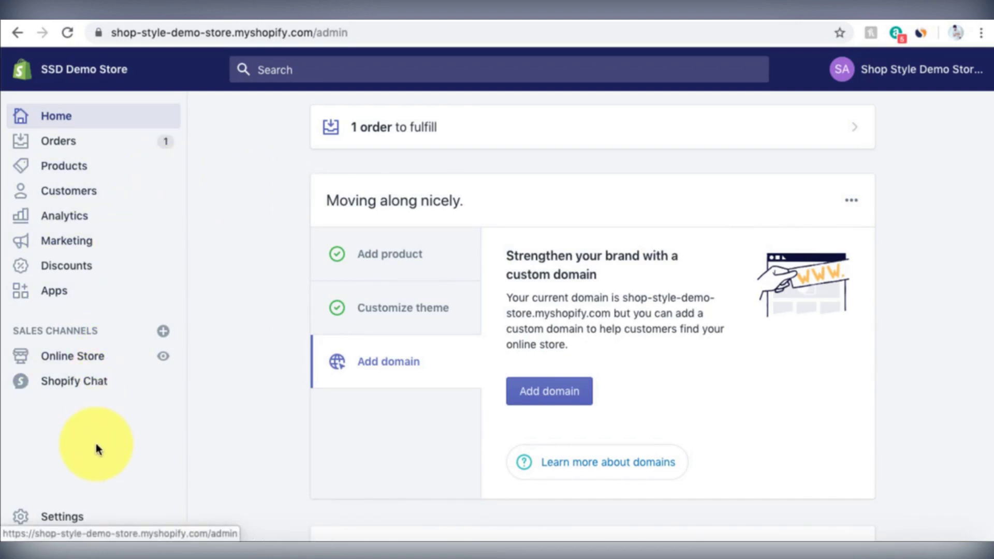
Open the store's tax settings and look over the tax regions and tax calculation options.
{"action": "left_click", "coordinate": [64, 526]}
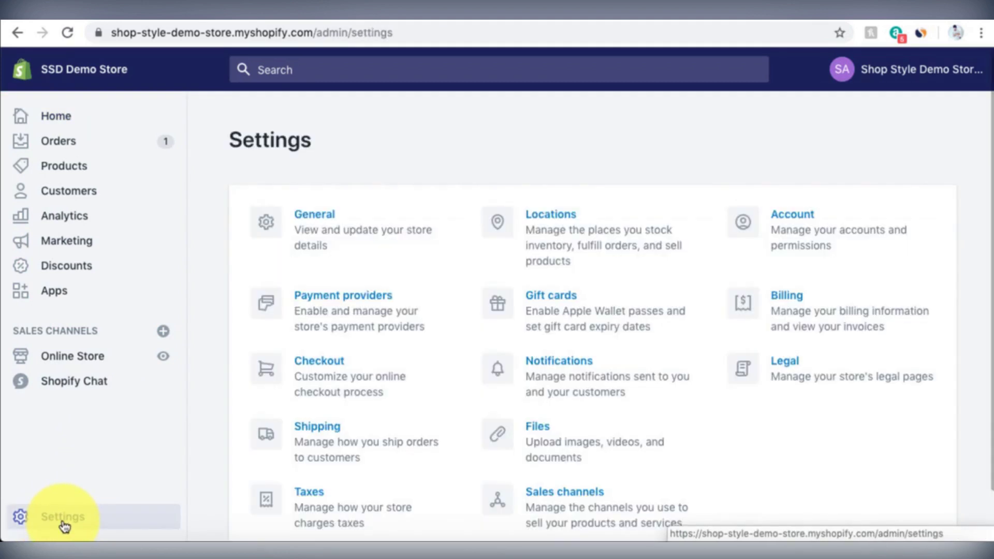
{"action": "scroll", "coordinate": [222, 336], "scroll_direction": "down", "scroll_amount": 1}
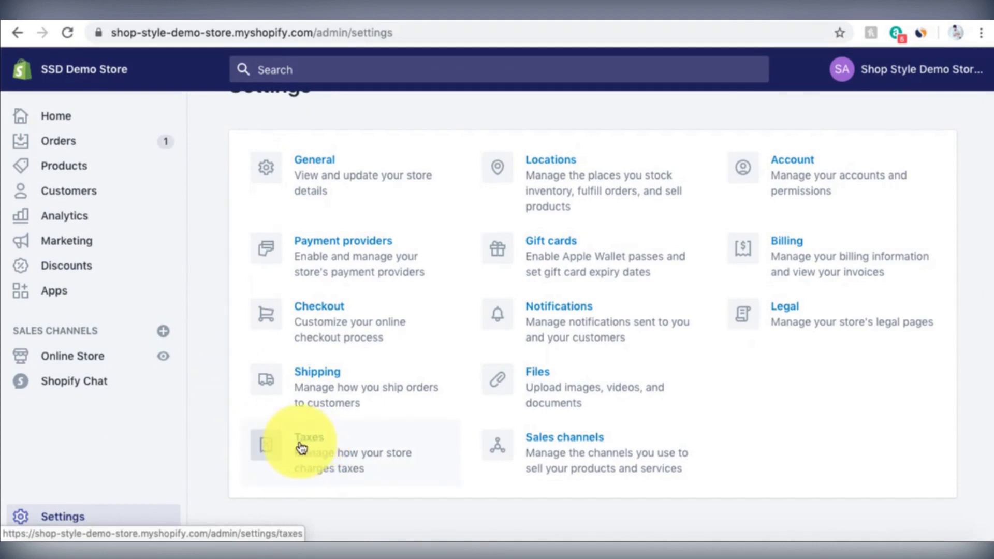
{"action": "left_click", "coordinate": [312, 450]}
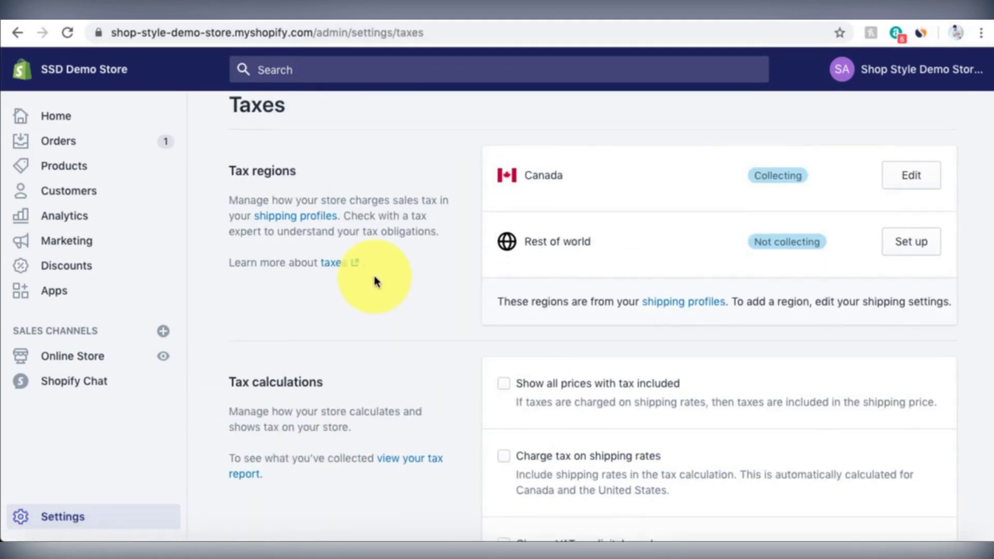
{"action": "scroll", "coordinate": [374, 273], "scroll_direction": "up", "scroll_amount": 1}
{"action": "scroll", "coordinate": [375, 277], "scroll_direction": "down", "scroll_amount": 4}
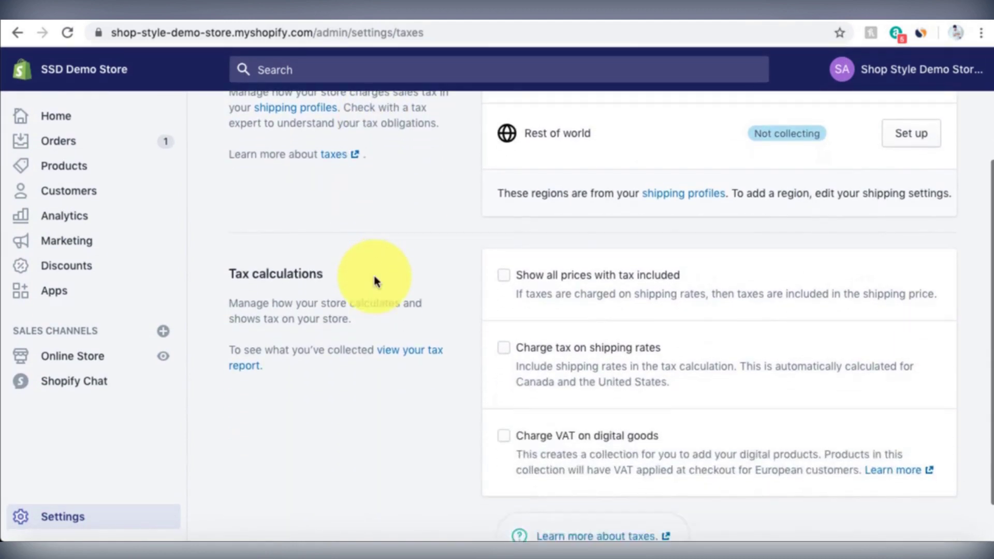
{"action": "scroll", "coordinate": [375, 277], "scroll_direction": "up", "scroll_amount": 5}
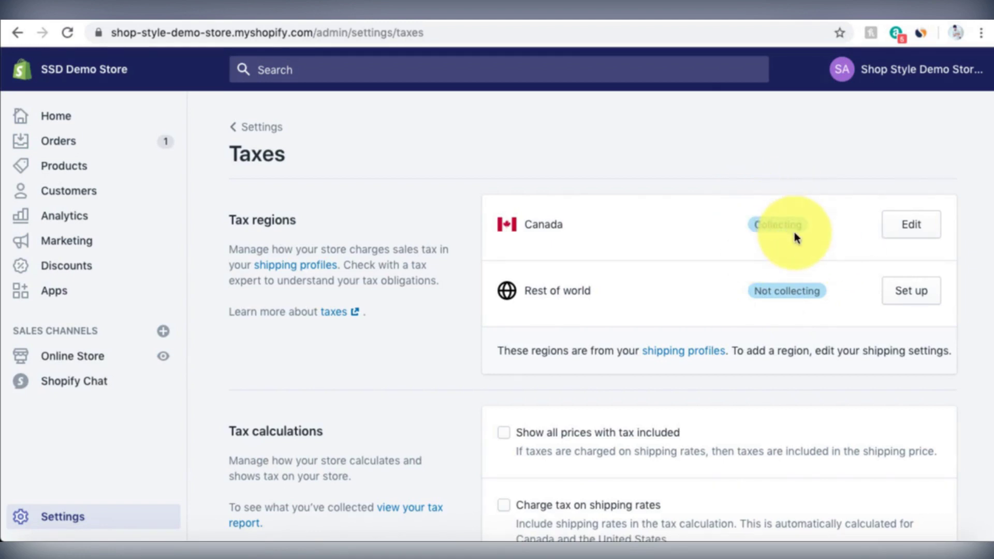
Open the Canada tax region and examine its country tax, provincial rates and tax overrides section.
{"action": "left_click", "coordinate": [902, 225]}
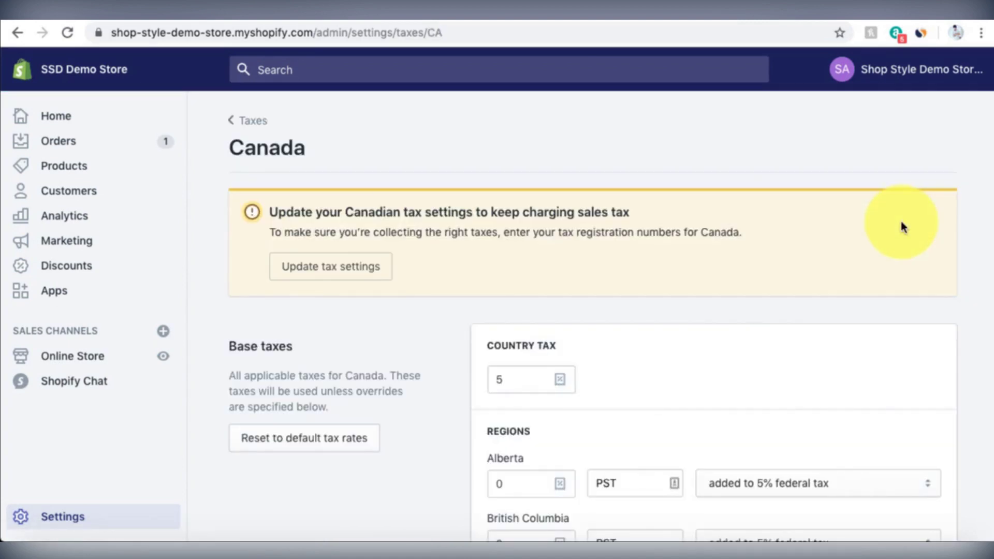
{"action": "scroll", "coordinate": [901, 227], "scroll_direction": "down", "scroll_amount": 5}
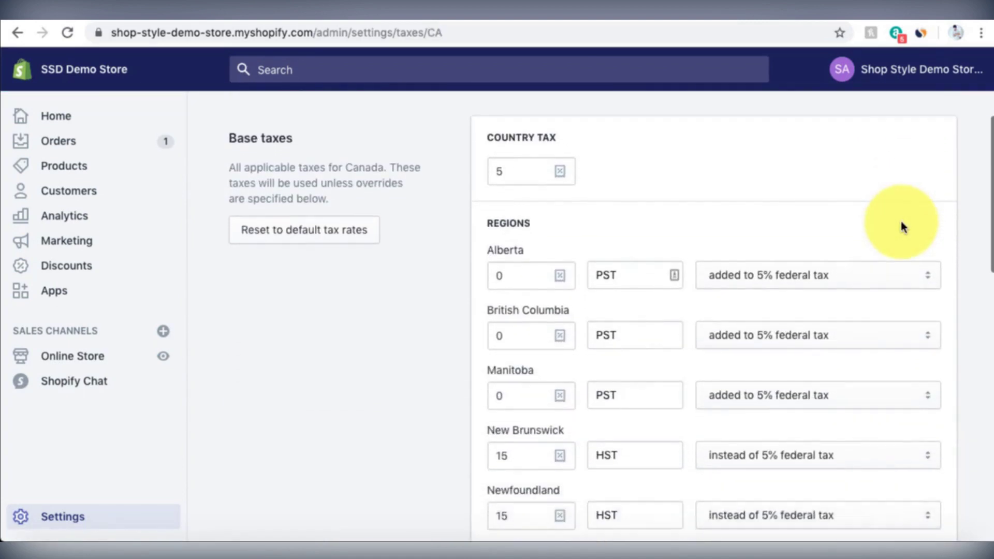
{"action": "scroll", "coordinate": [900, 226], "scroll_direction": "up", "scroll_amount": 2}
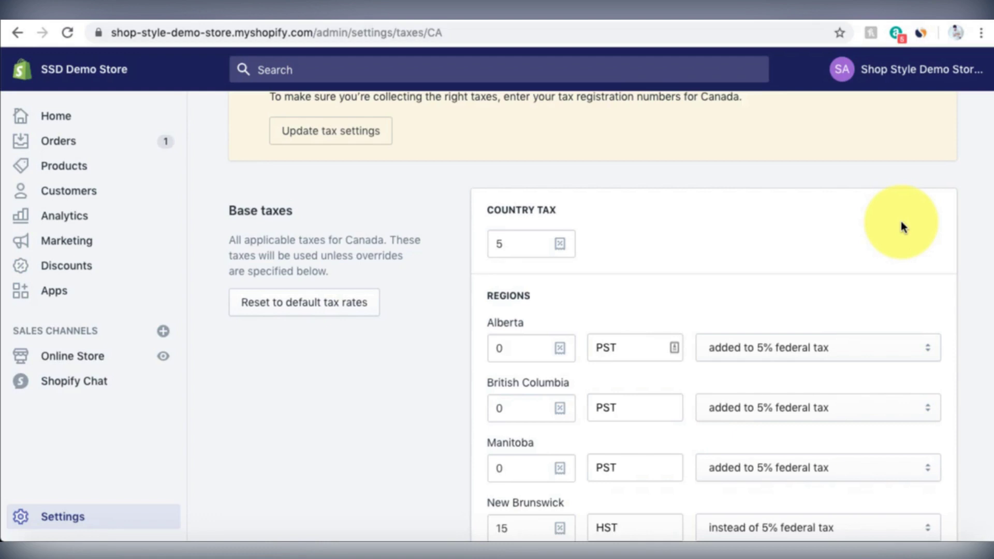
{"action": "scroll", "coordinate": [901, 224], "scroll_direction": "down", "scroll_amount": 3}
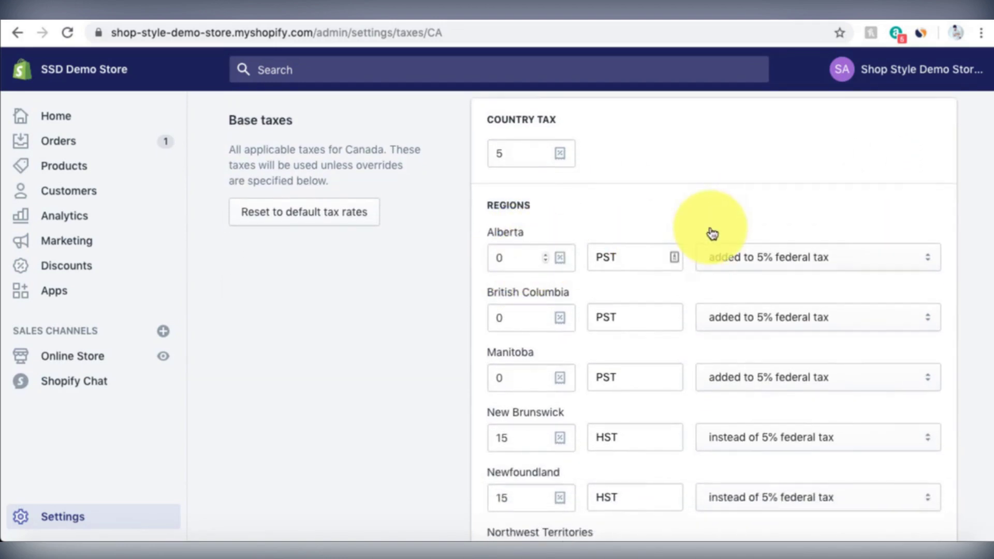
{"action": "scroll", "coordinate": [710, 233], "scroll_direction": "down", "scroll_amount": 5}
{"action": "scroll", "coordinate": [710, 230], "scroll_direction": "up", "scroll_amount": 10}
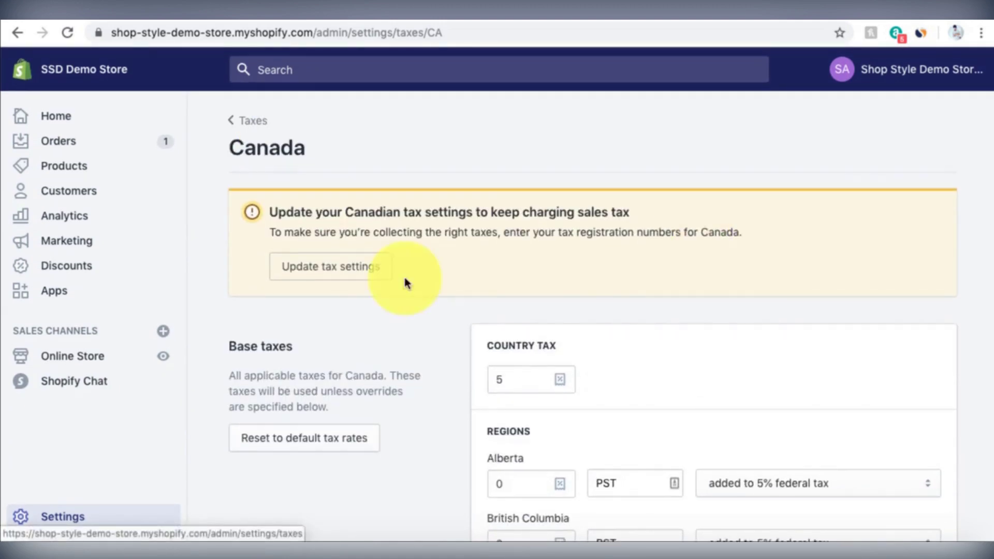
{"action": "scroll", "coordinate": [534, 421], "scroll_direction": "down", "scroll_amount": 8}
{"action": "scroll", "coordinate": [536, 428], "scroll_direction": "down", "scroll_amount": 10}
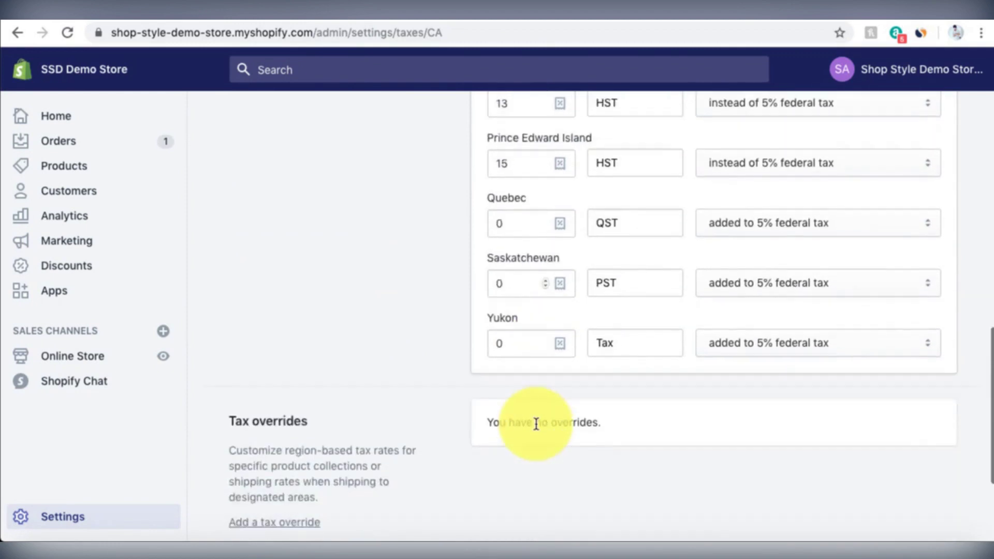
{"action": "scroll", "coordinate": [536, 428], "scroll_direction": "up", "scroll_amount": 2}
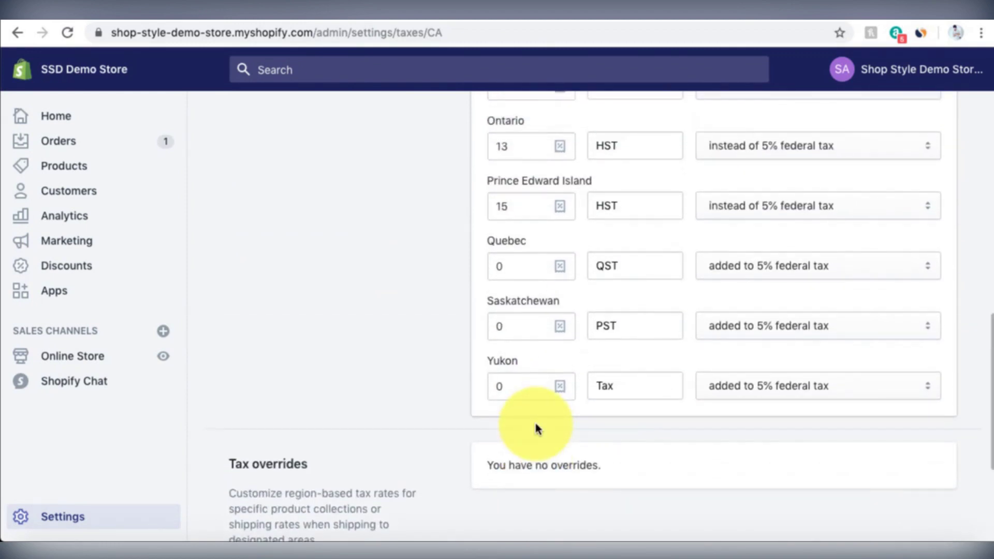
Add a shipping tax override for Canada with a tax rate of 5%.
{"action": "scroll", "coordinate": [537, 428], "scroll_direction": "down", "scroll_amount": 3}
{"action": "scroll", "coordinate": [534, 421], "scroll_direction": "down", "scroll_amount": 1}
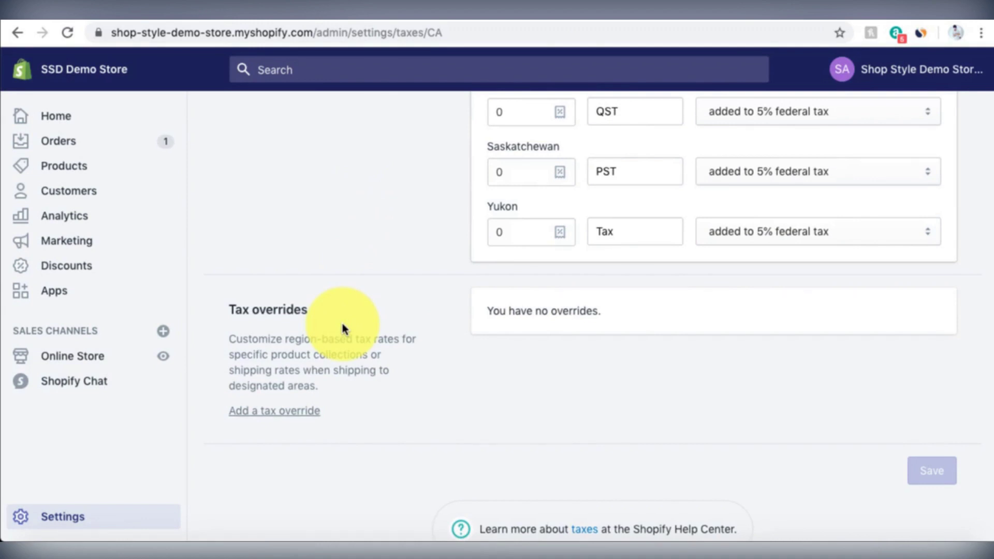
{"action": "left_click", "coordinate": [302, 410]}
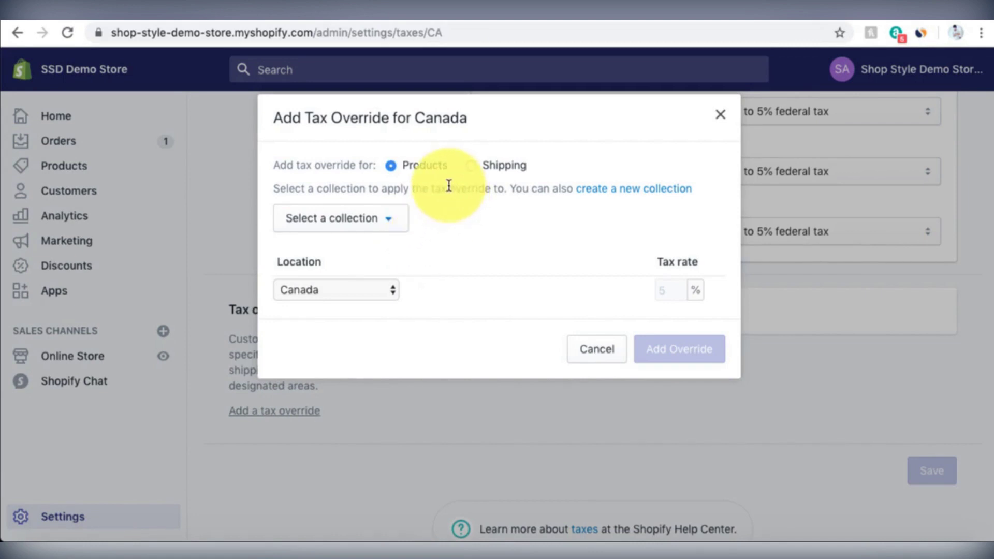
{"action": "left_click", "coordinate": [466, 166]}
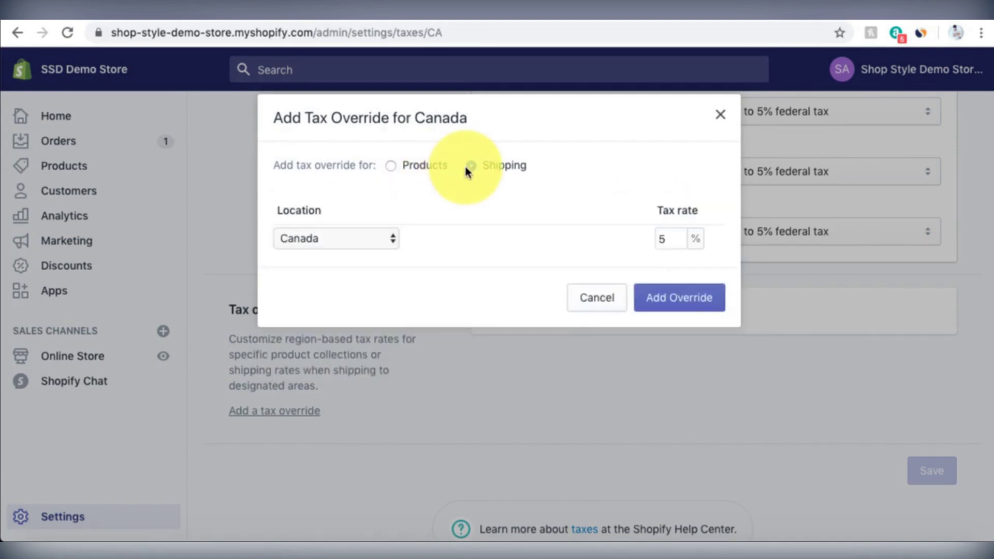
{"action": "left_click", "coordinate": [655, 237]}
{"action": "type", "text": "5"}
{"action": "left_click", "coordinate": [687, 306]}
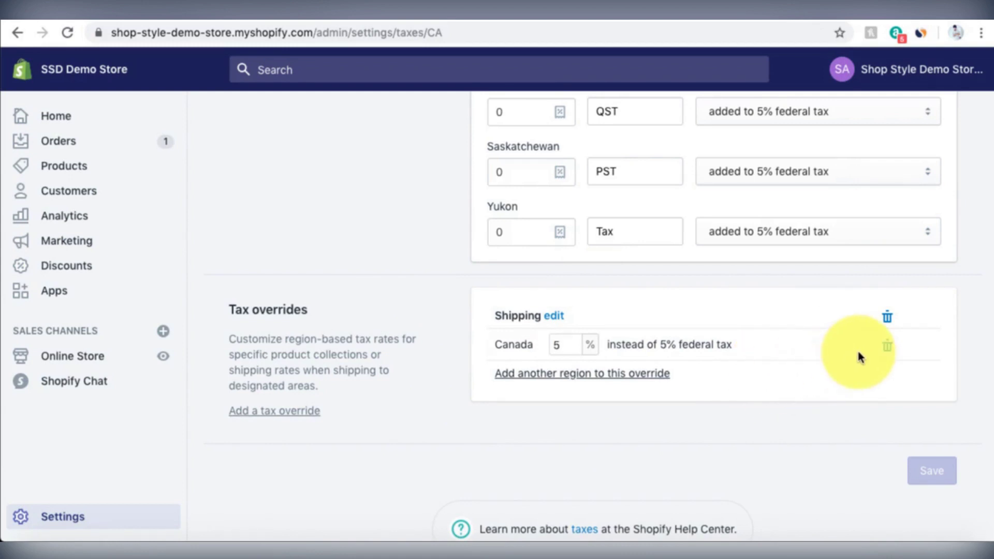
Delete the Canada region from the shipping tax override and confirm the removal.
{"action": "left_click", "coordinate": [879, 348]}
{"action": "left_click", "coordinate": [694, 235]}
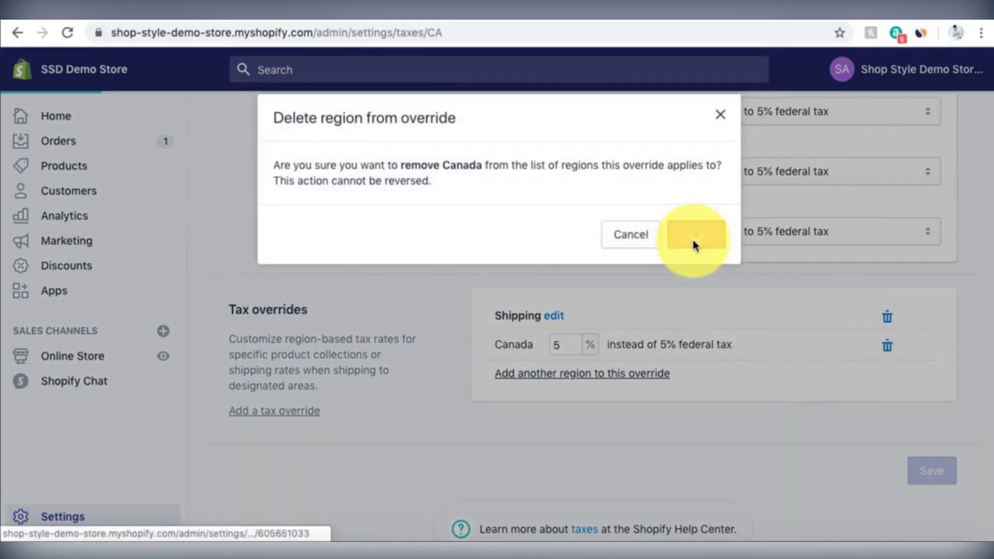
Return to the Taxes overview and switch "Show all prices with tax included" on and back off.
{"action": "scroll", "coordinate": [756, 335], "scroll_direction": "up", "scroll_amount": 15}
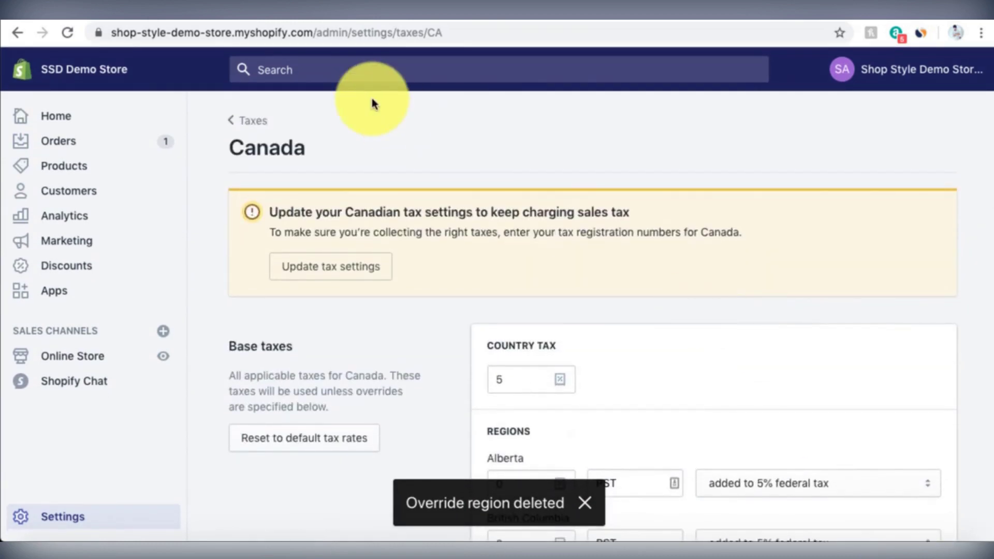
{"action": "left_click", "coordinate": [254, 121]}
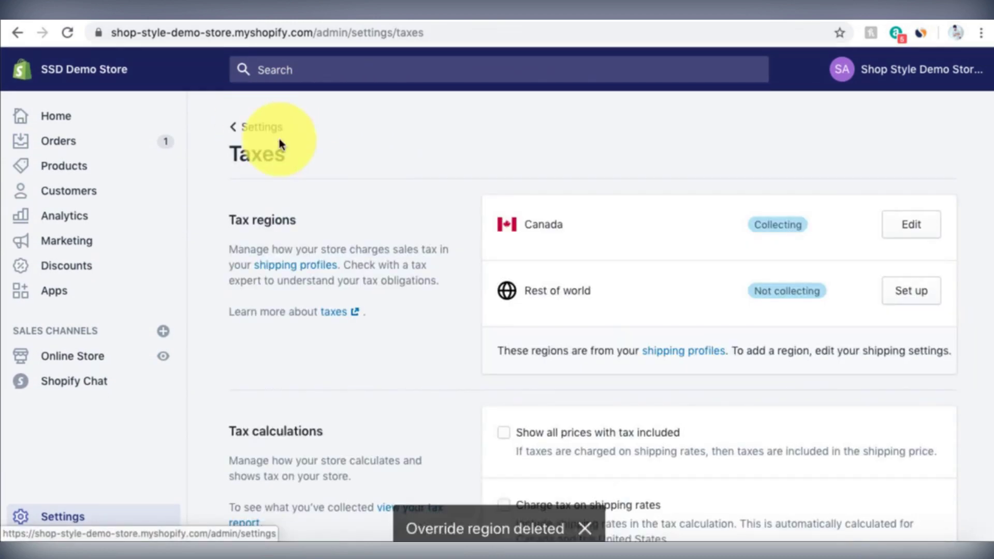
{"action": "scroll", "coordinate": [432, 203], "scroll_direction": "down", "scroll_amount": 5}
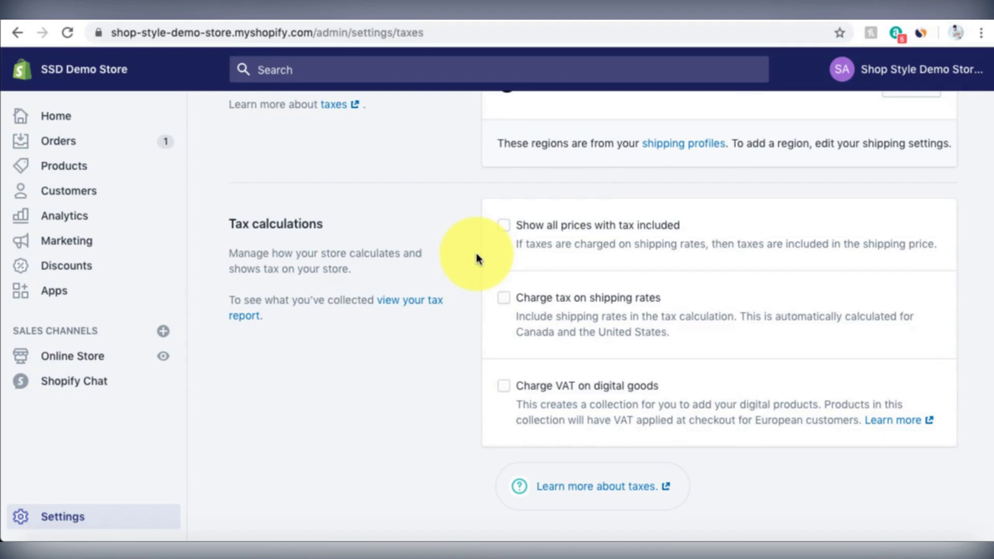
{"action": "left_click", "coordinate": [501, 225]}
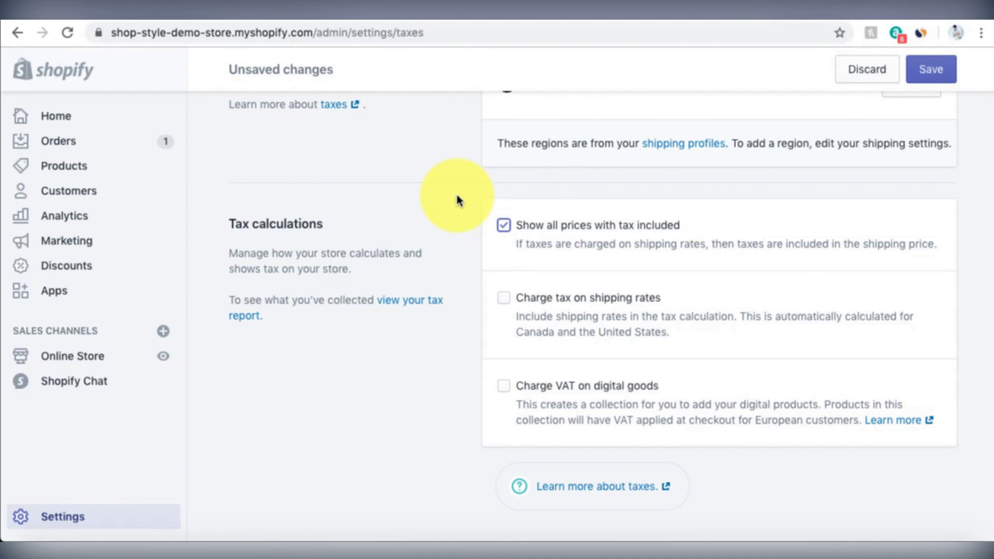
{"action": "left_click", "coordinate": [504, 226]}
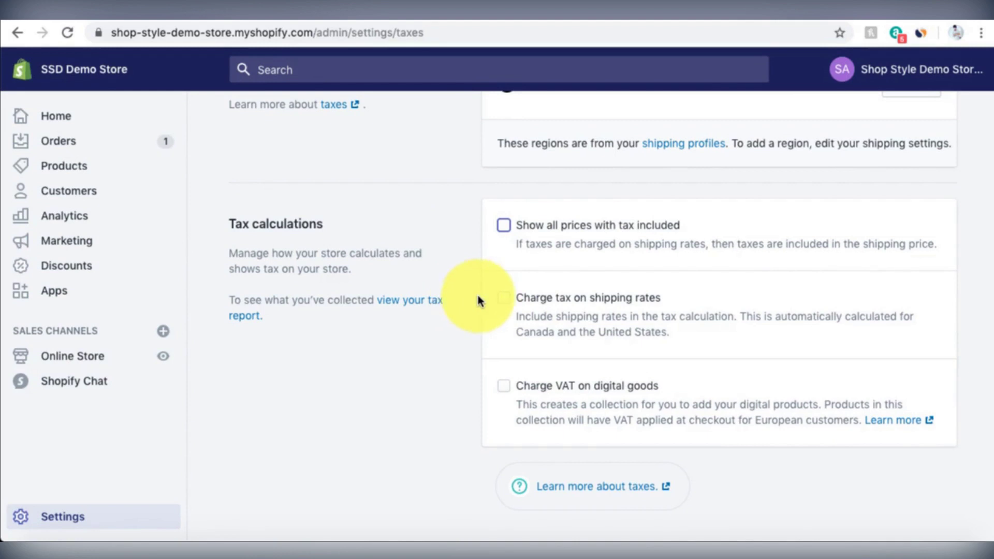
Switch the "Charge tax on shipping rates" option on and back off in the tax calculations.
{"action": "left_click", "coordinate": [505, 295]}
{"action": "left_click", "coordinate": [504, 298]}
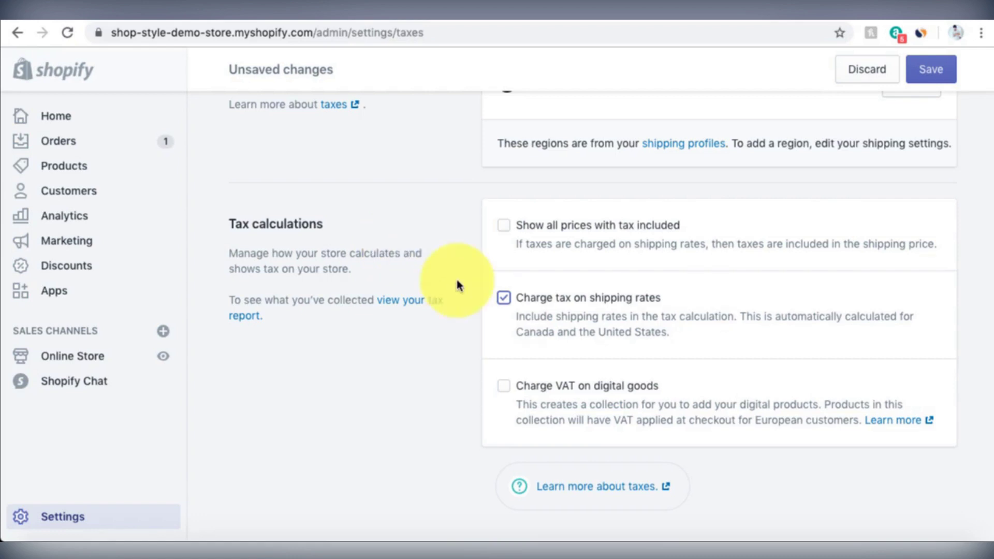
{"action": "left_click", "coordinate": [503, 298]}
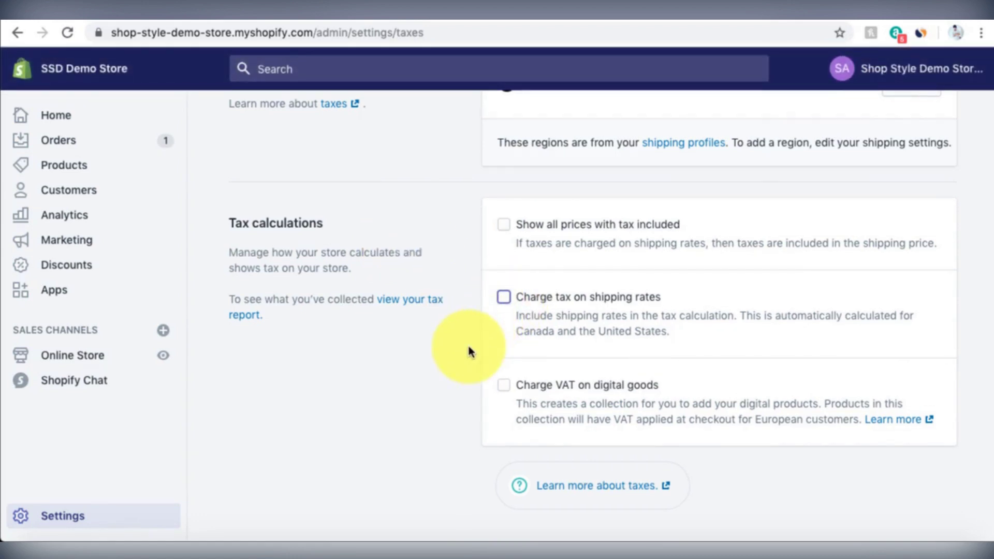